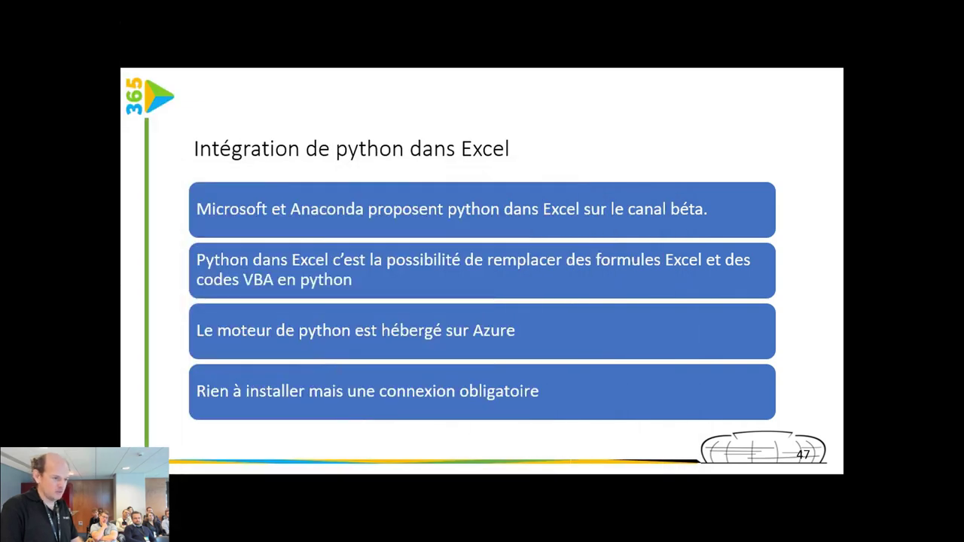
- Switch to the credit workbook in Excel, maximize its window, and start a Python formula in cell O1
key(alt+Tab)
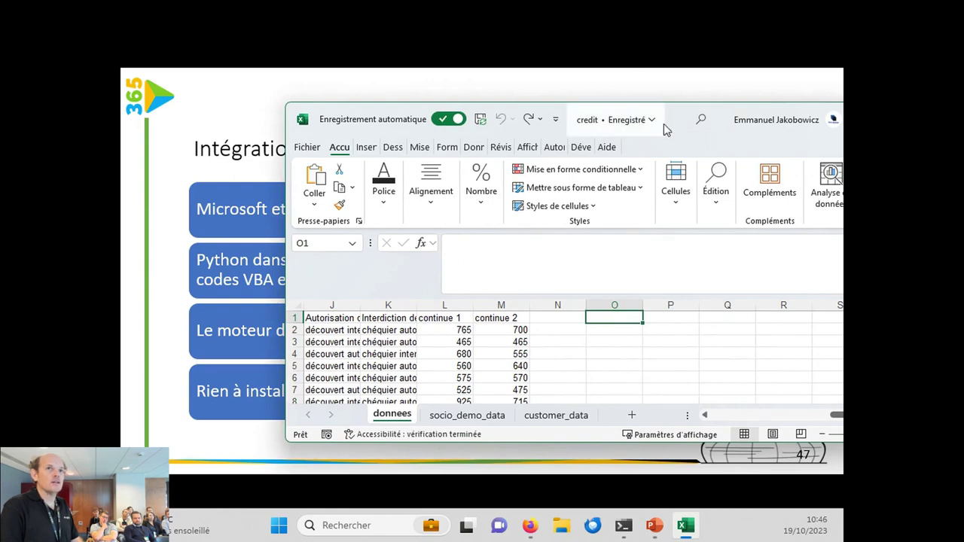
double_click(684, 119)
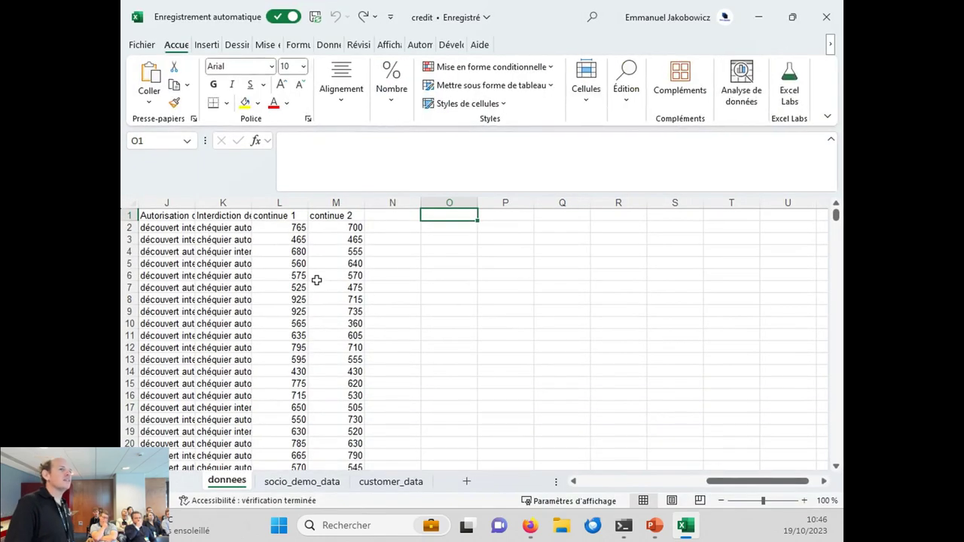
click(471, 249)
click(461, 217)
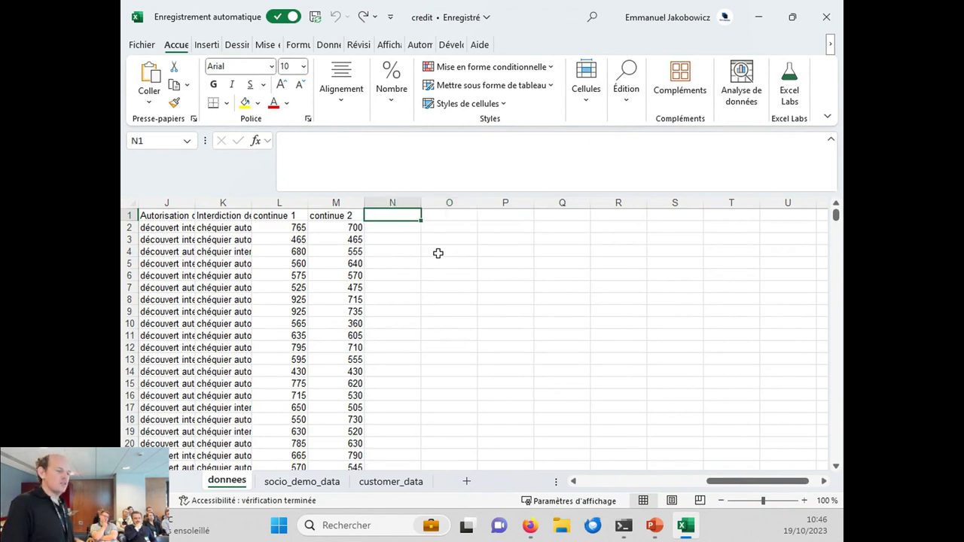
text(=py)
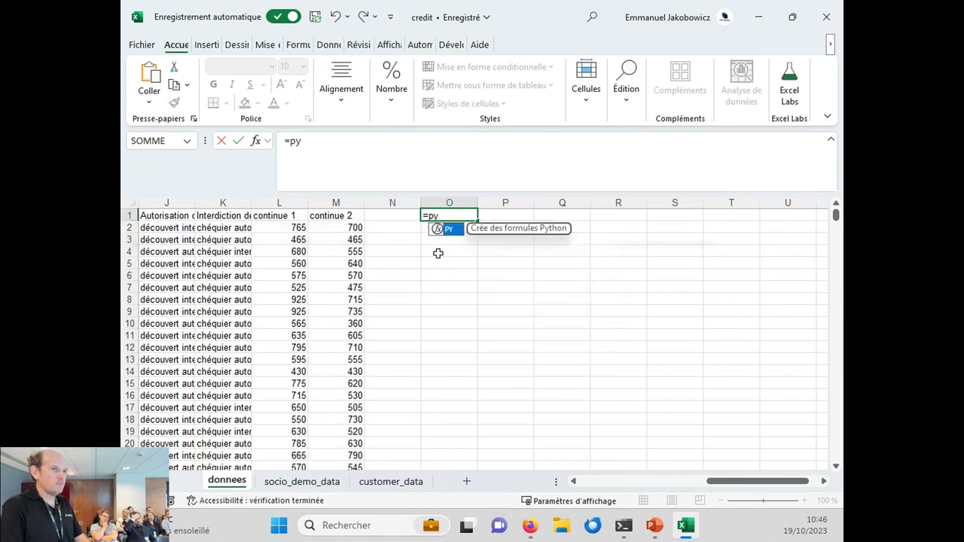
key(Tab)
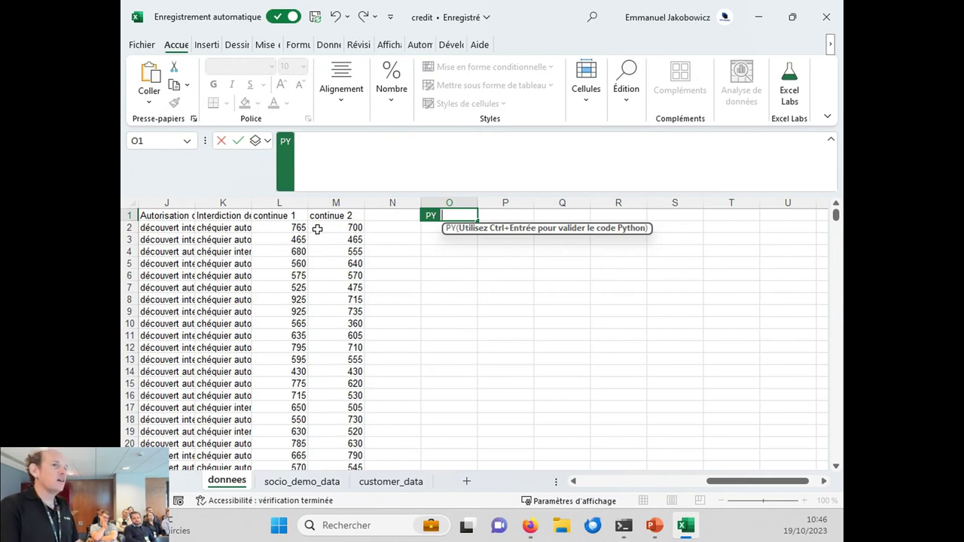
- Complete the O1 Python code with data = xl("M1:M9", headers=True) and data.describe() on a second line, and run it
text(data =)
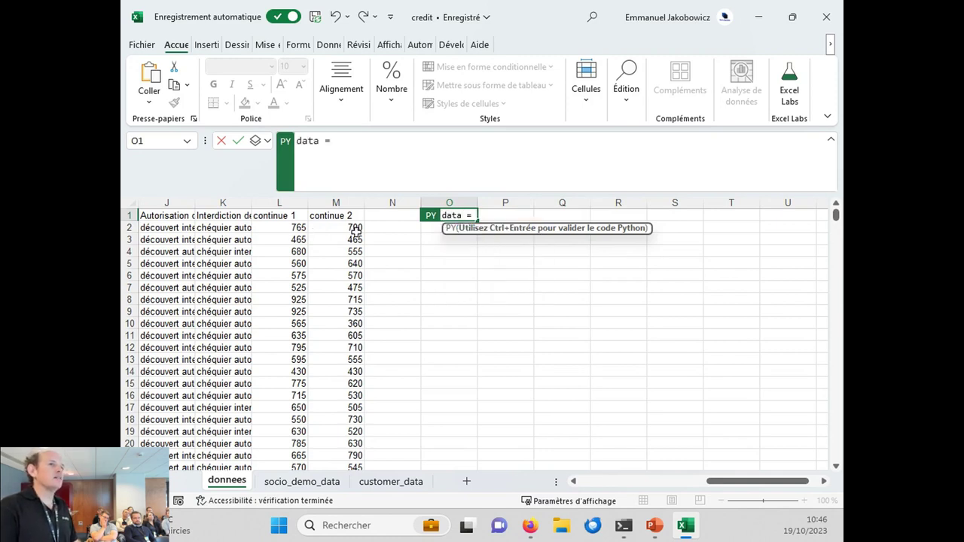
click(340, 217)
drag(339, 217, 335, 309)
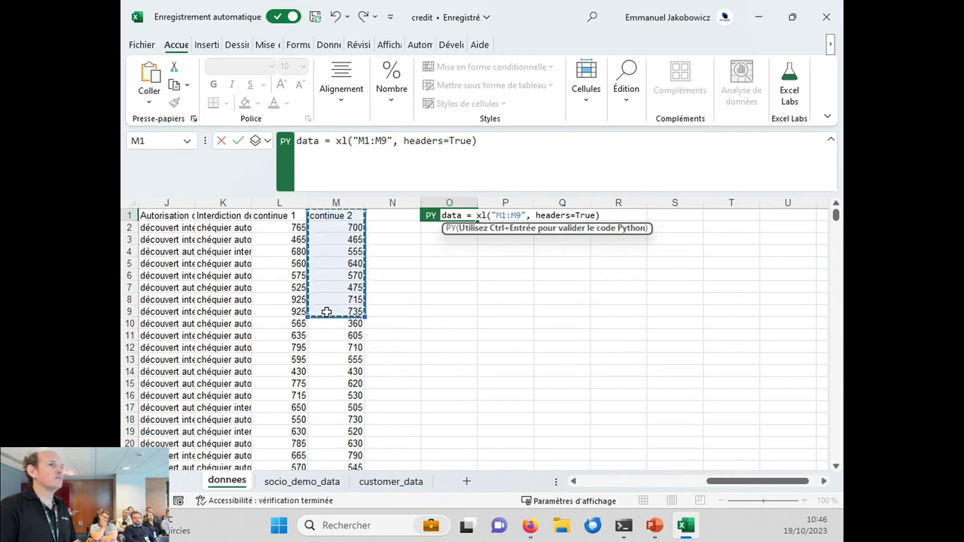
click(489, 138)
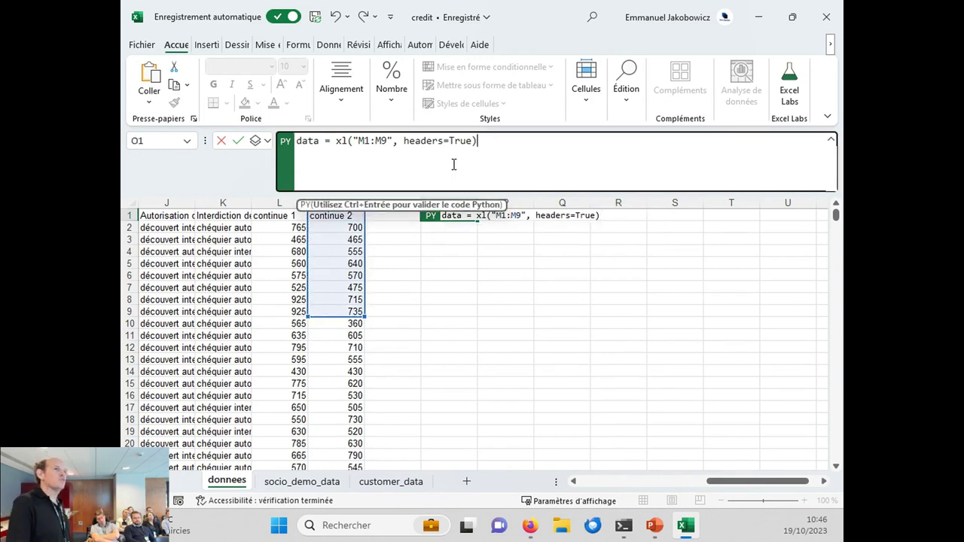
text(dat)
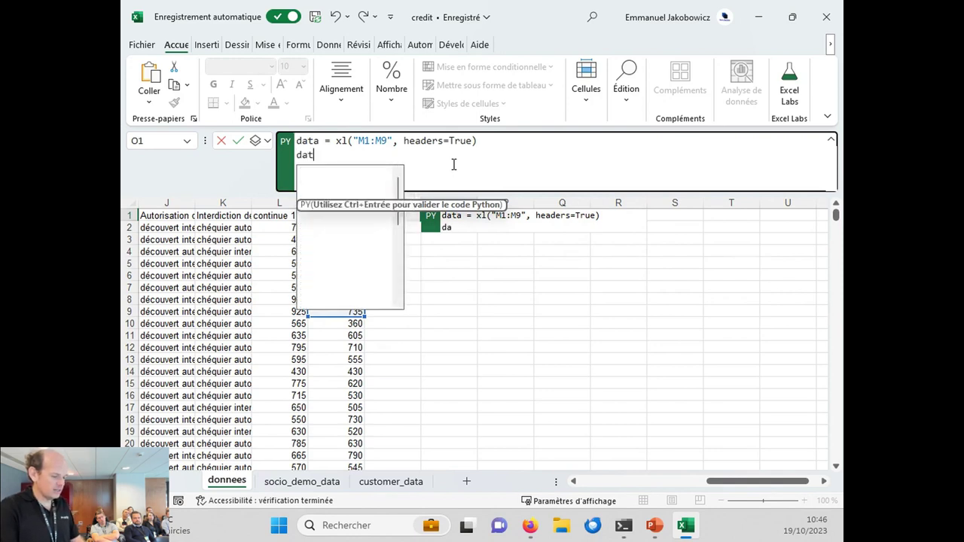
text(a.describe()
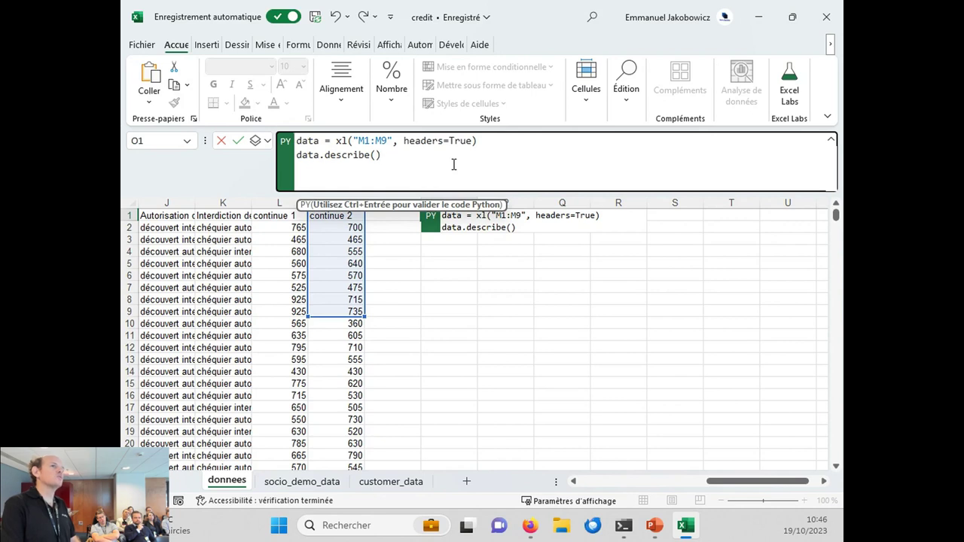
key(ctrl+Return)
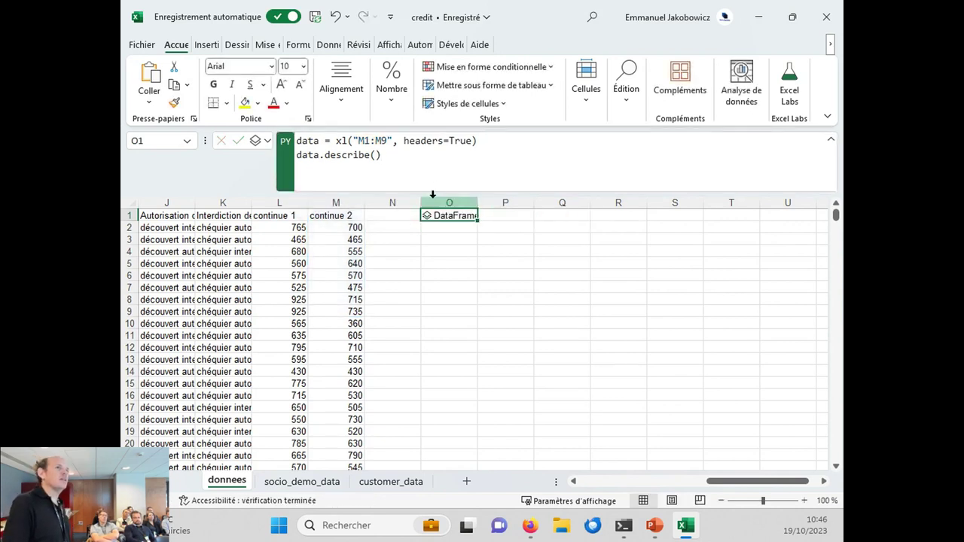
- Change the Python output of cell O1 to Excel values (Valeur Excel)
click(266, 142)
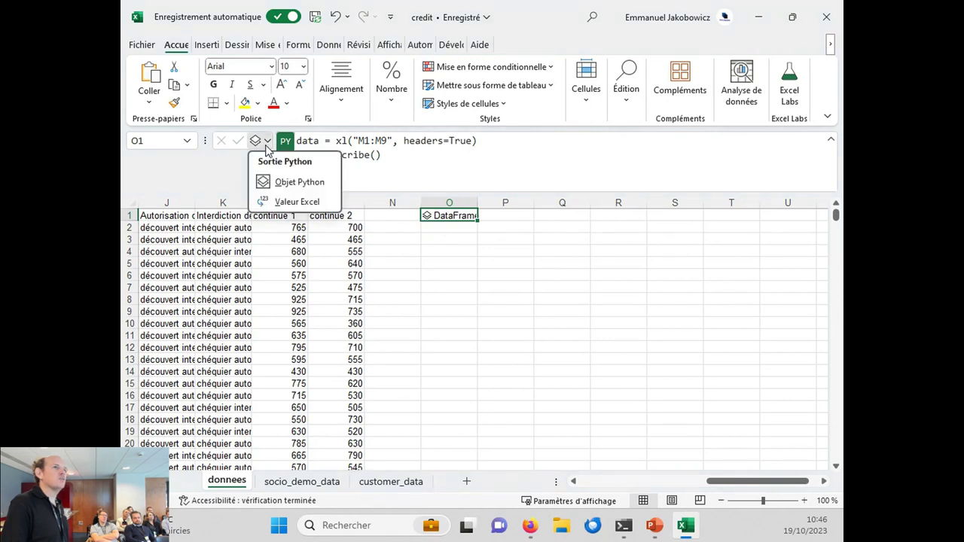
click(277, 205)
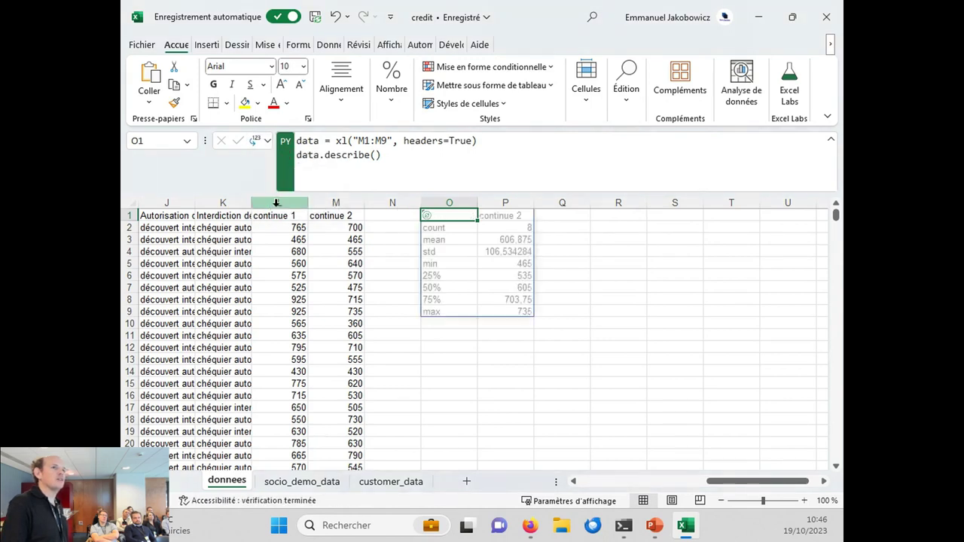
click(587, 268)
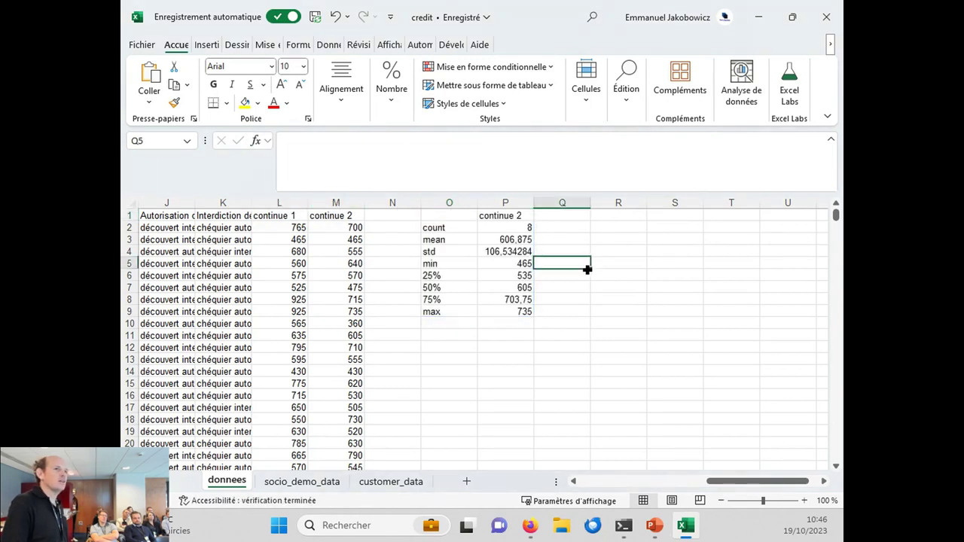
click(426, 217)
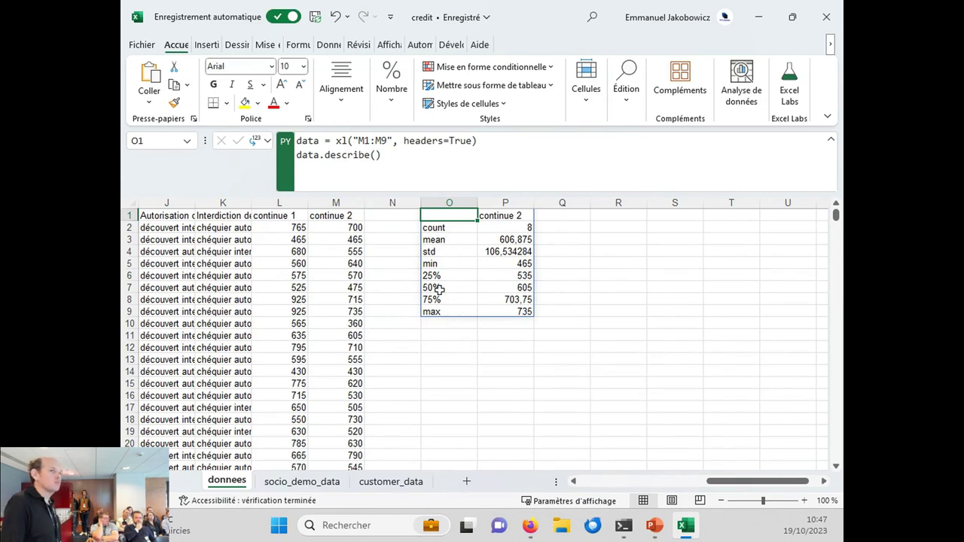
click(384, 158)
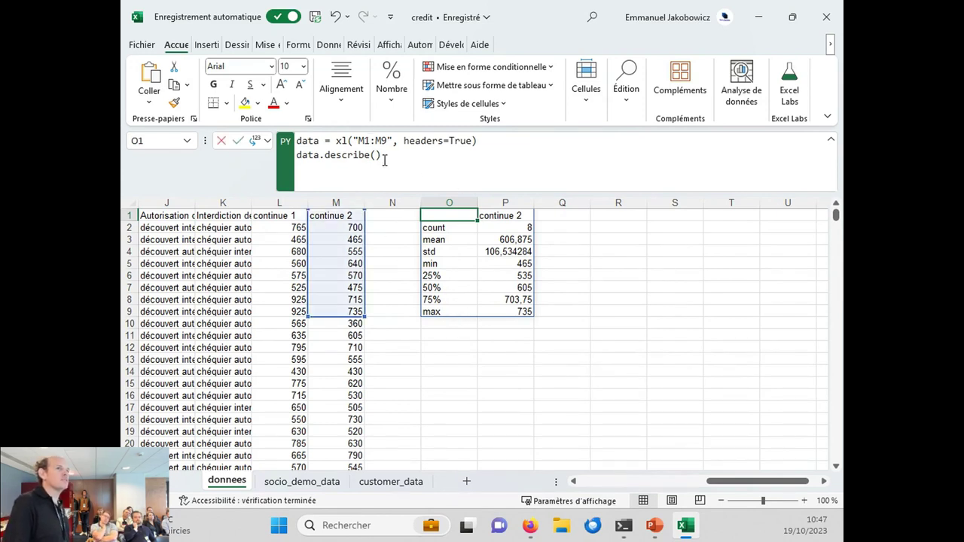
text(+)
click(638, 251)
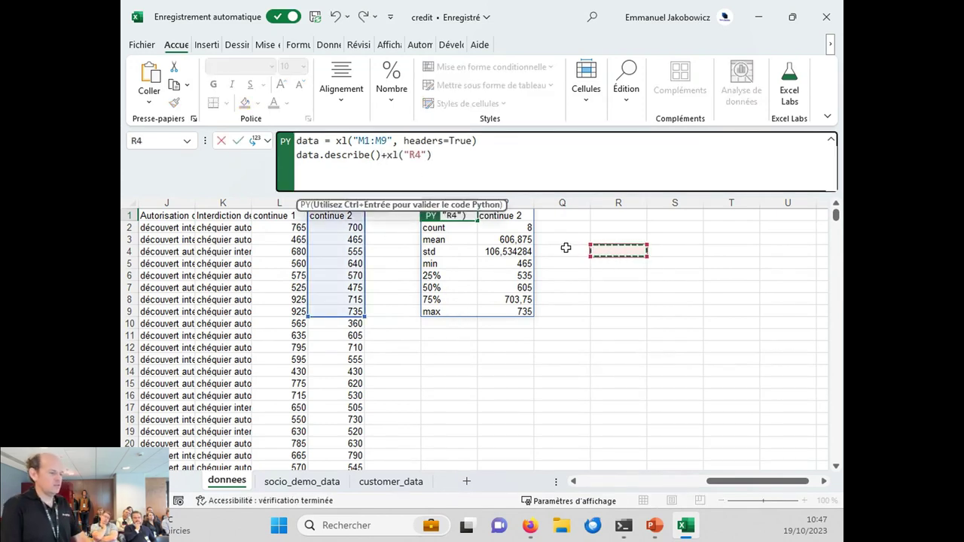
key(Escape)
click(335, 250)
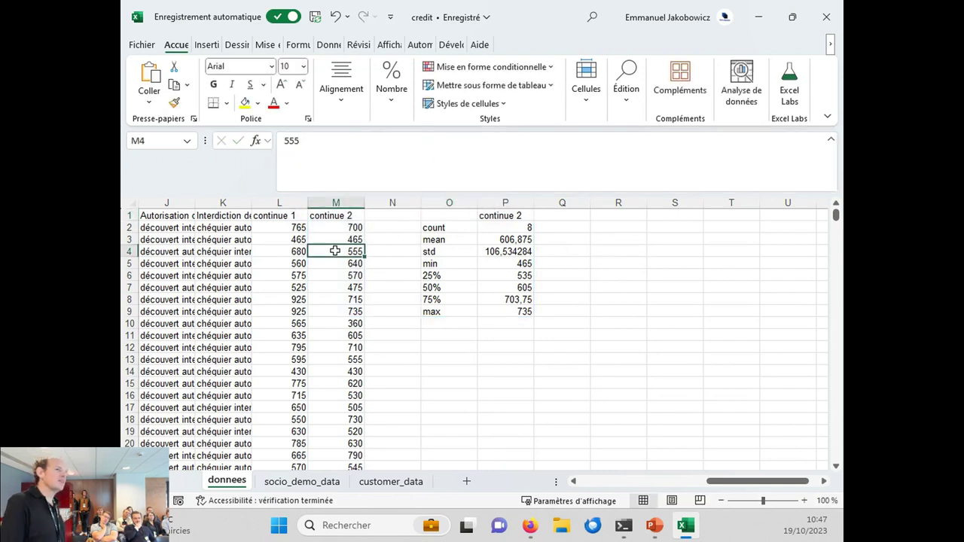
click(426, 217)
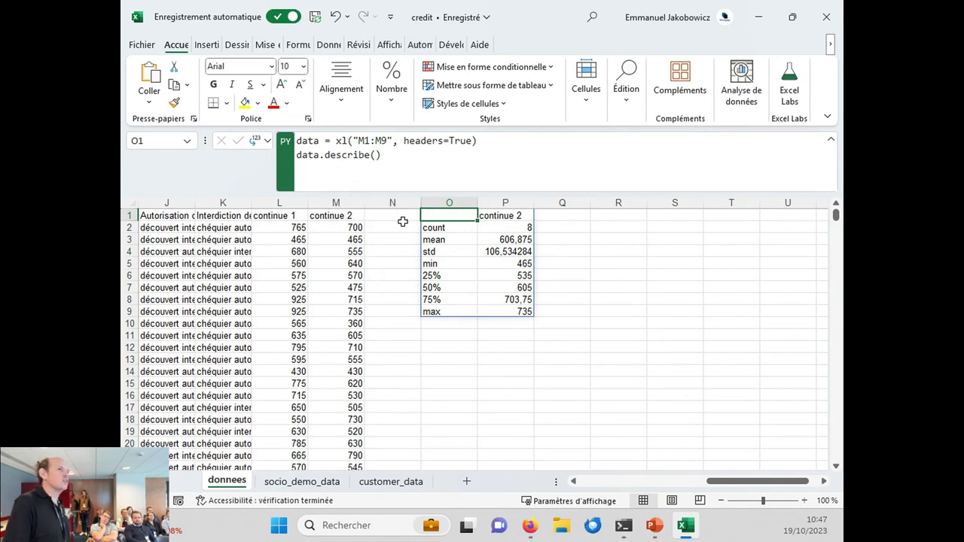
- Create a Python formula in cell O13 with import matplotlib.pyplot and data.plot() on separate lines, and run it
click(447, 363)
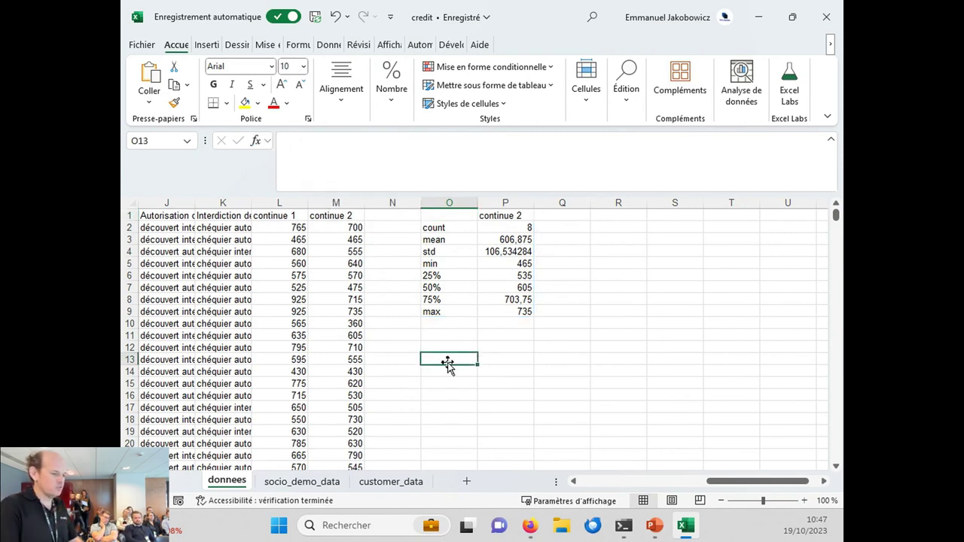
text(=py)
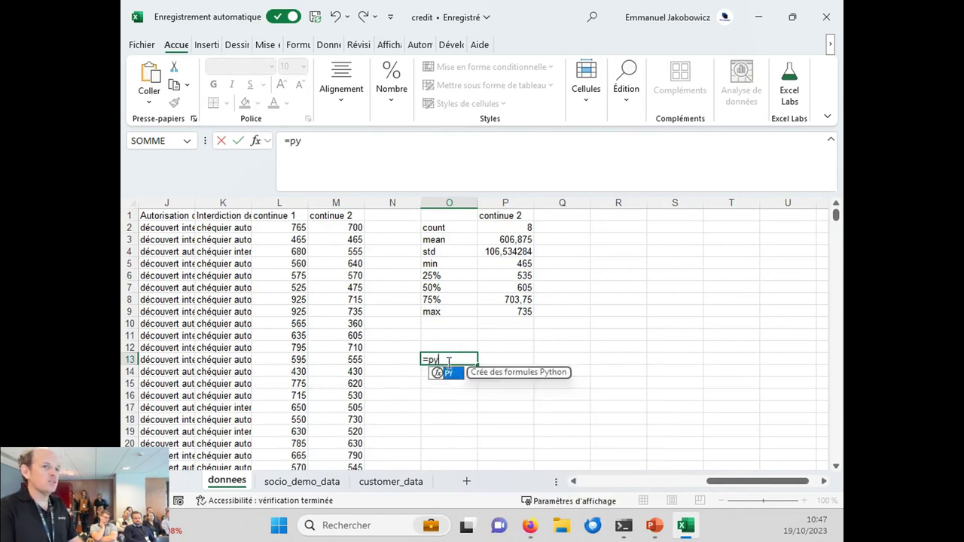
key(Tab)
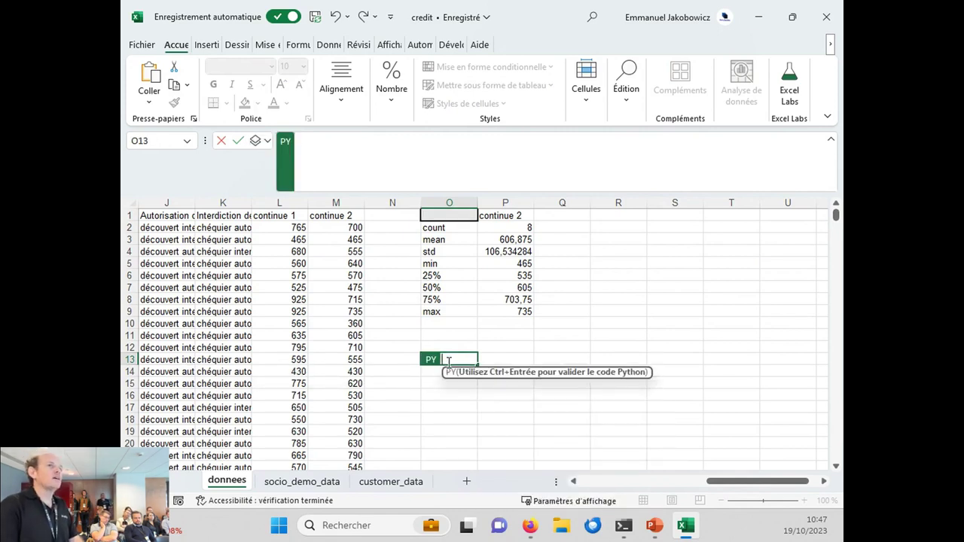
click(409, 172)
text(import matplotlib)
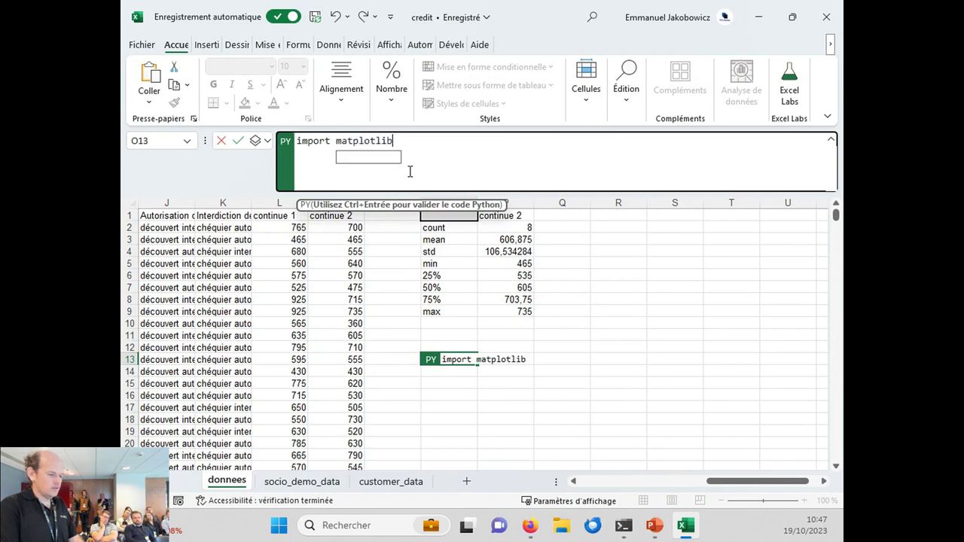
text(.pyplot)
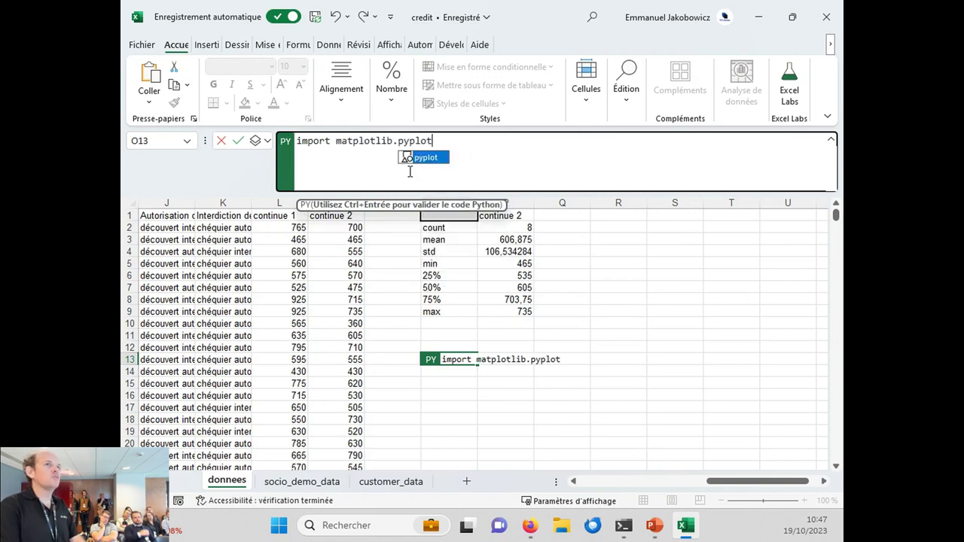
key(Return)
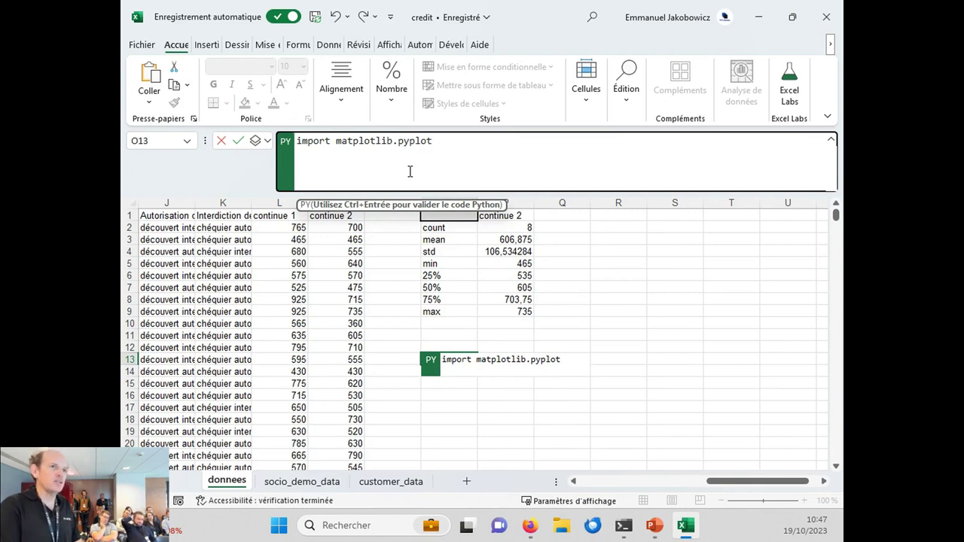
text(data.pl)
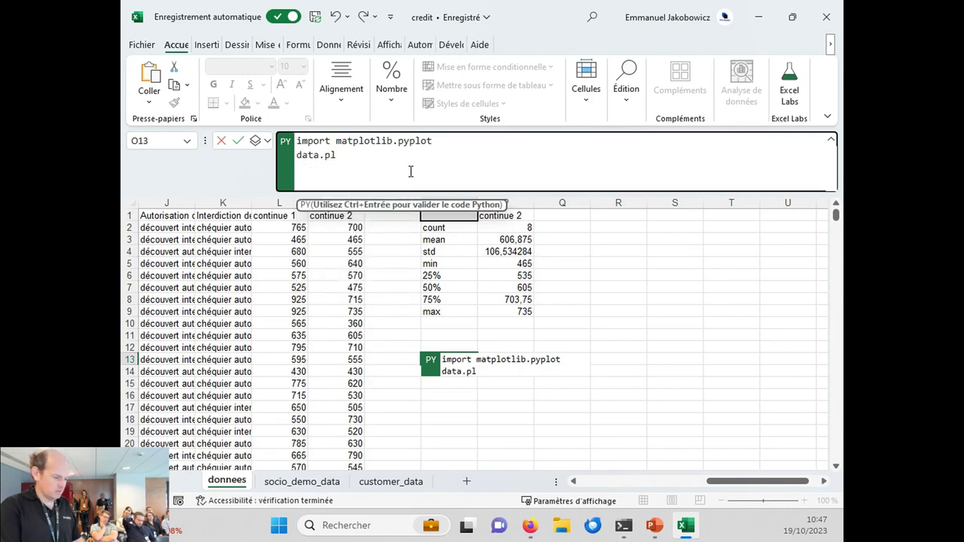
text(ot())
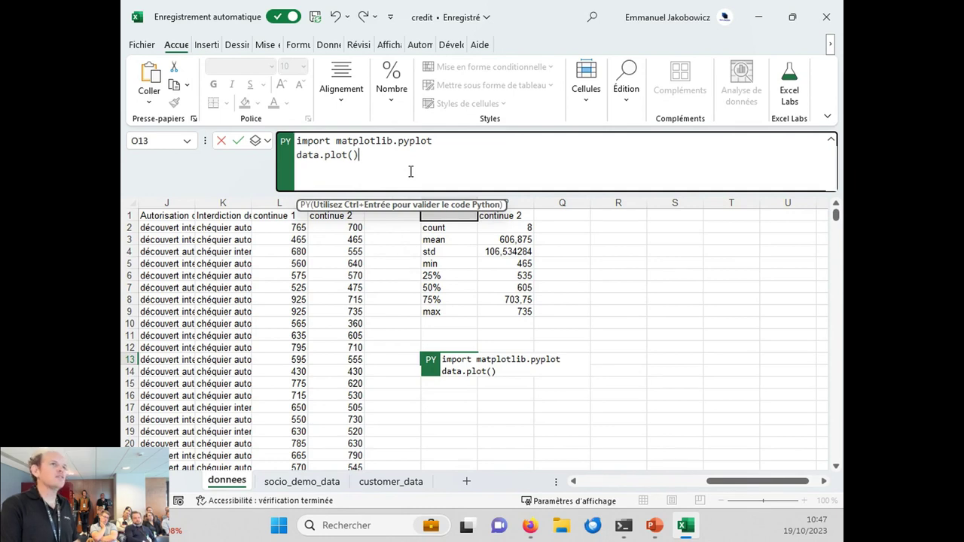
key(ctrl+Return)
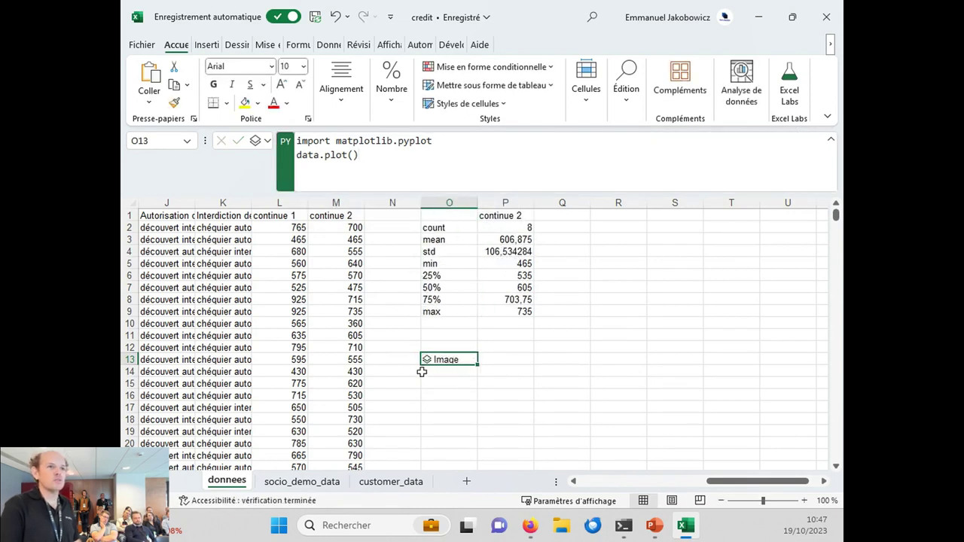
- Change the output of the plot cell O13 to an Excel value (Valeur Excel) and run its code again
click(266, 144)
click(290, 200)
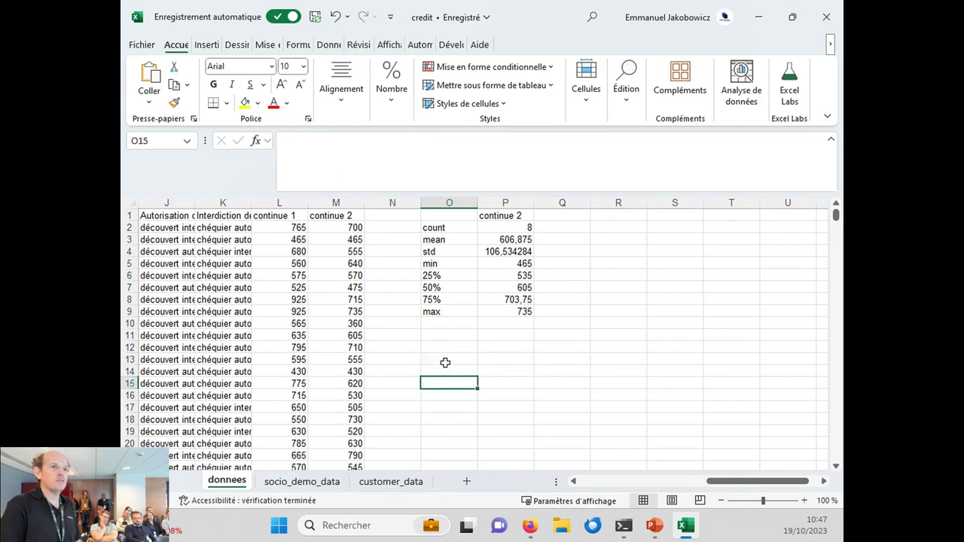
click(353, 154)
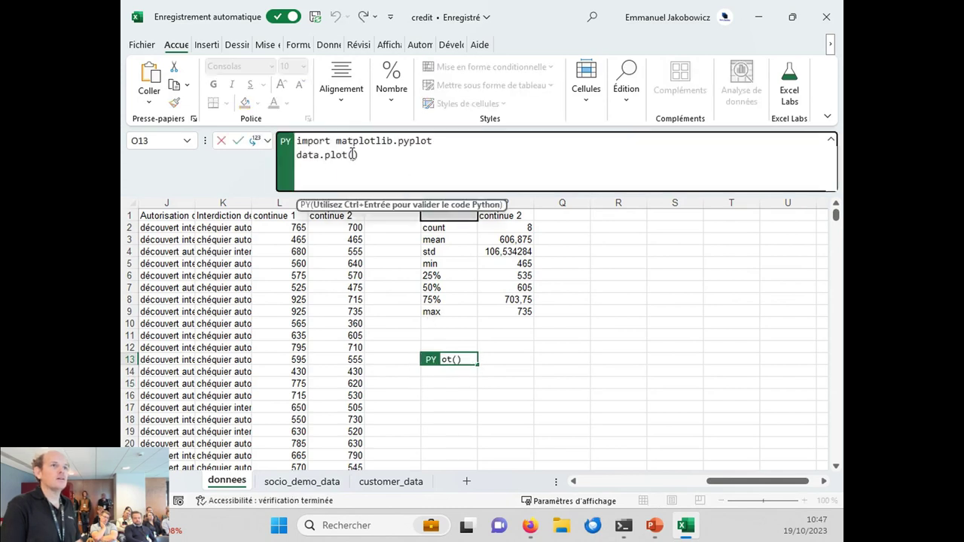
key(ctrl+Return)
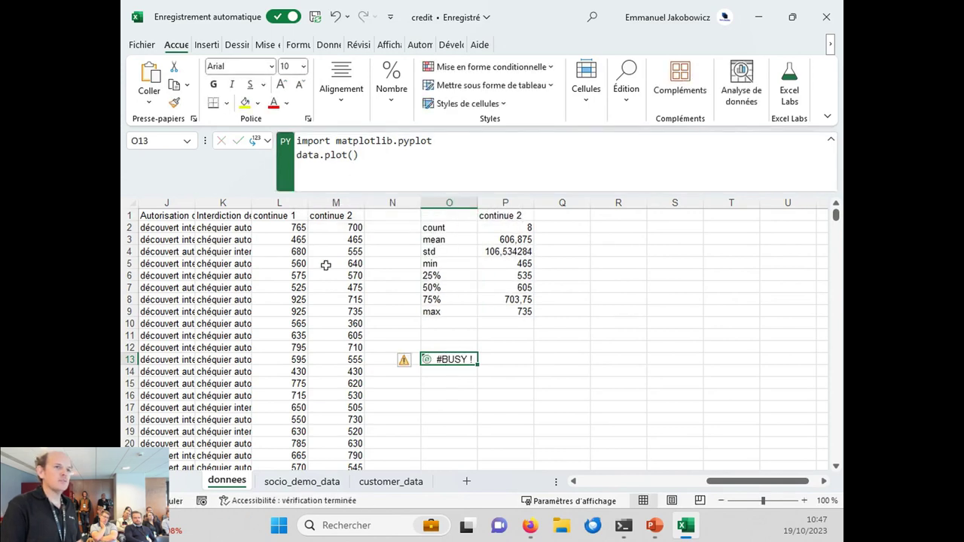
- Set the output of plot cell O13 back to Python object (Objet Python), rerun its code and select the cell
click(267, 141)
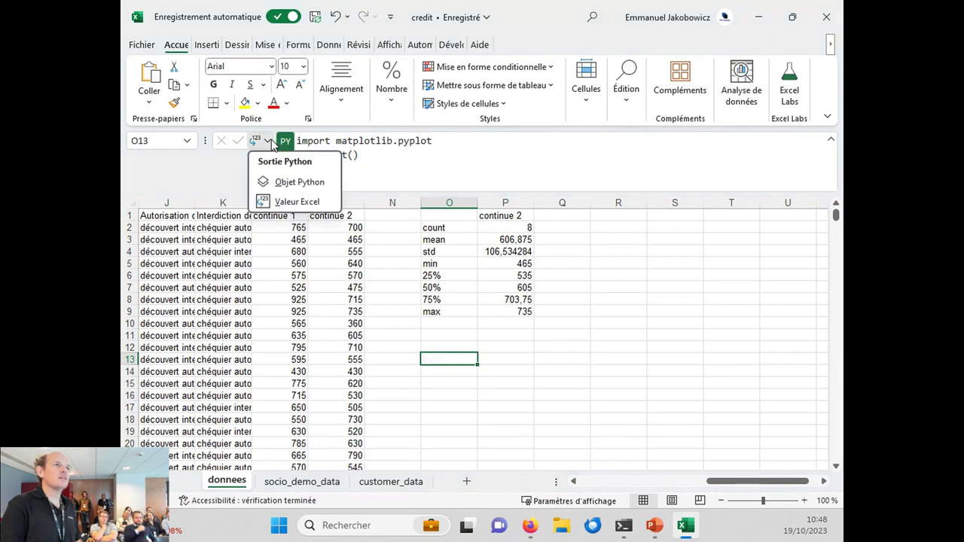
click(282, 184)
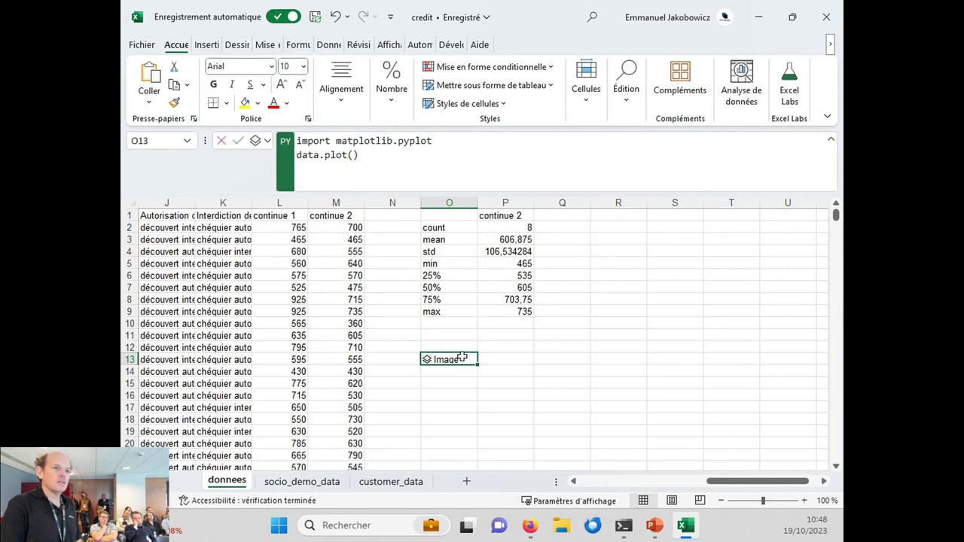
double_click(461, 357)
key(ctrl+Return)
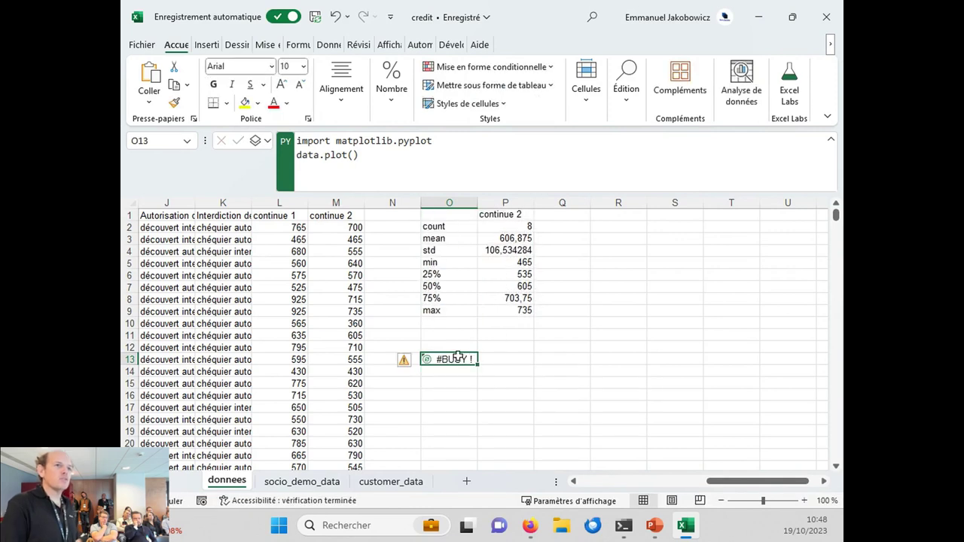
key(Right)
click(457, 357)
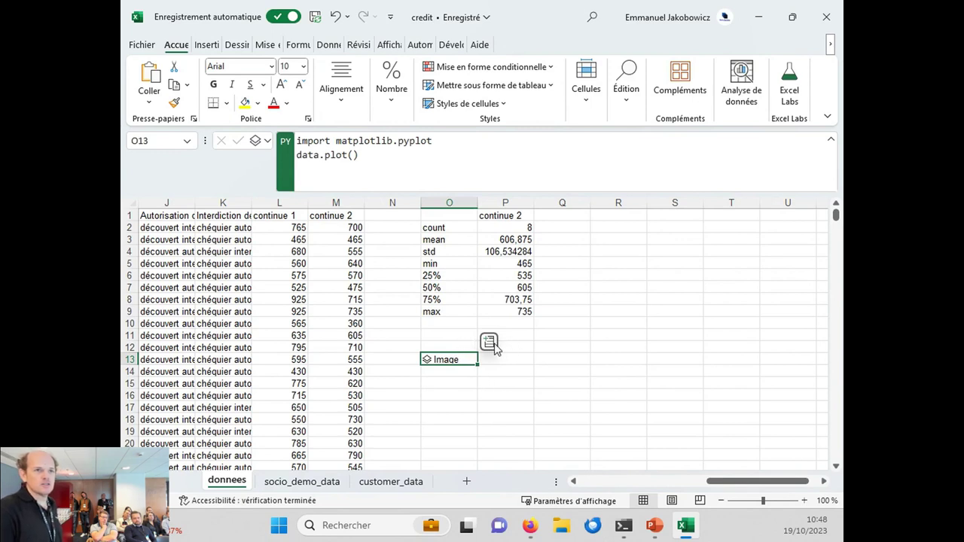
- Examine which fields can be extracted from the Python image object in cell O13, without inserting any
click(489, 342)
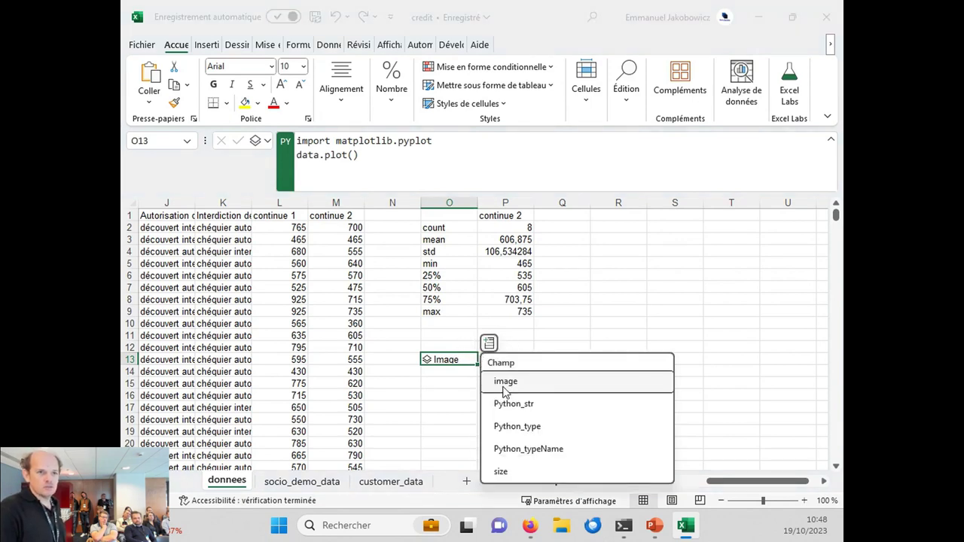
click(426, 360)
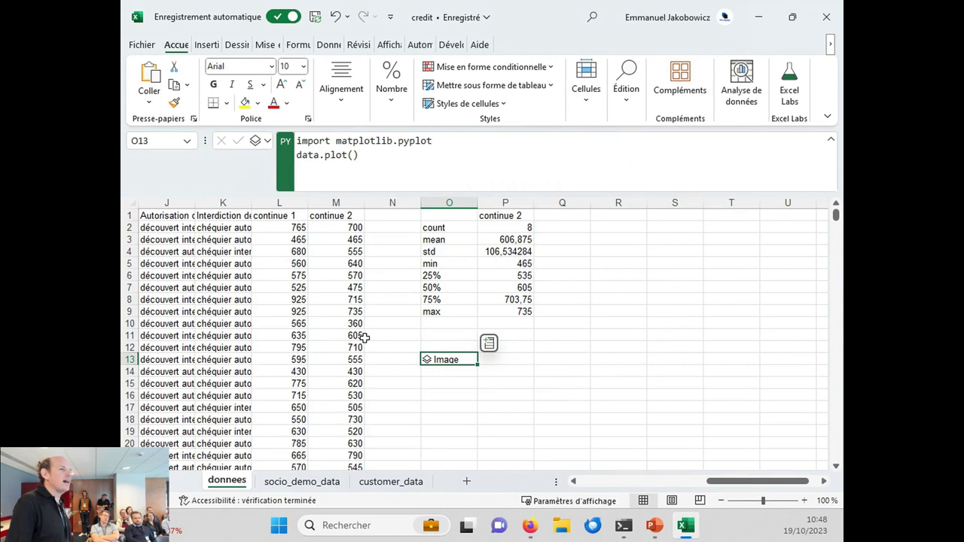
click(367, 336)
click(360, 310)
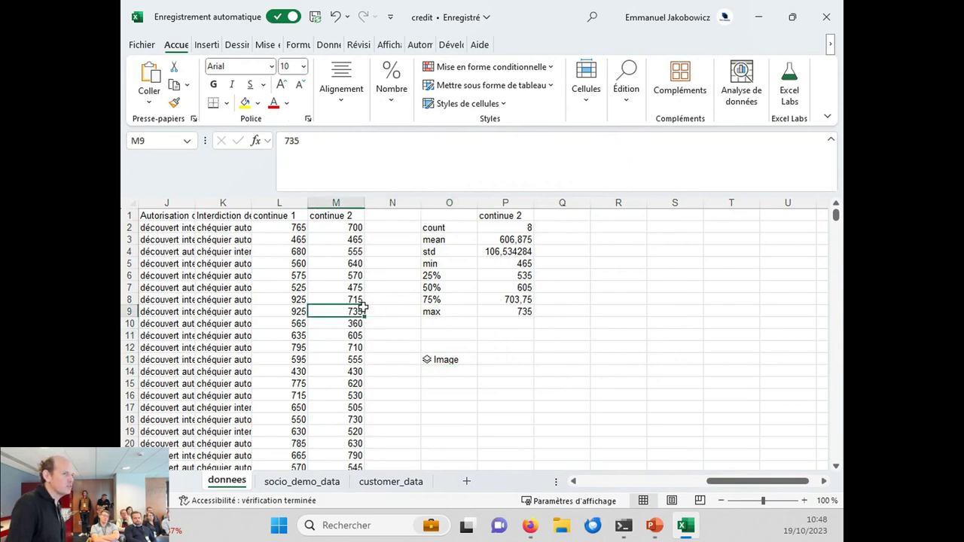
click(371, 302)
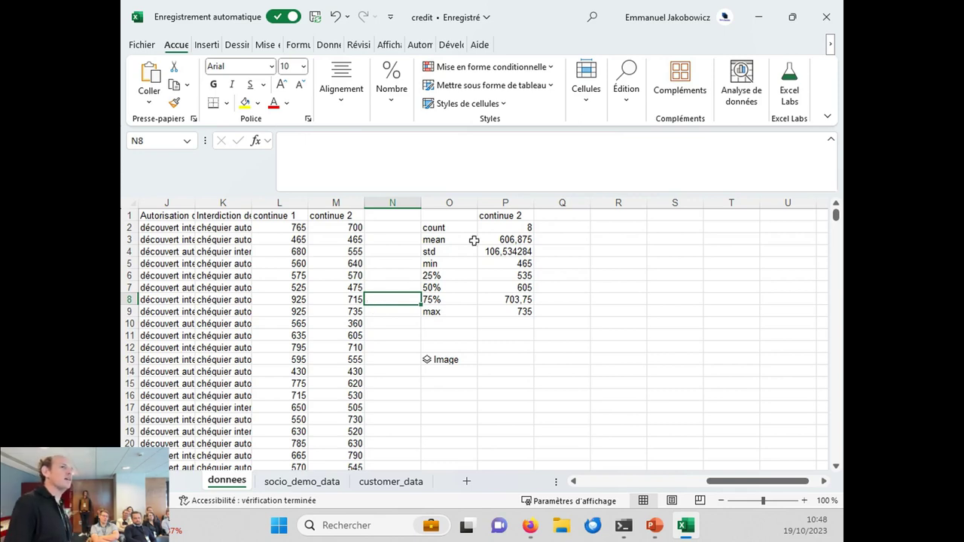
- Review the Python code in cell O1 with its highlighted source range, rerun it unchanged and leave the cell
click(444, 215)
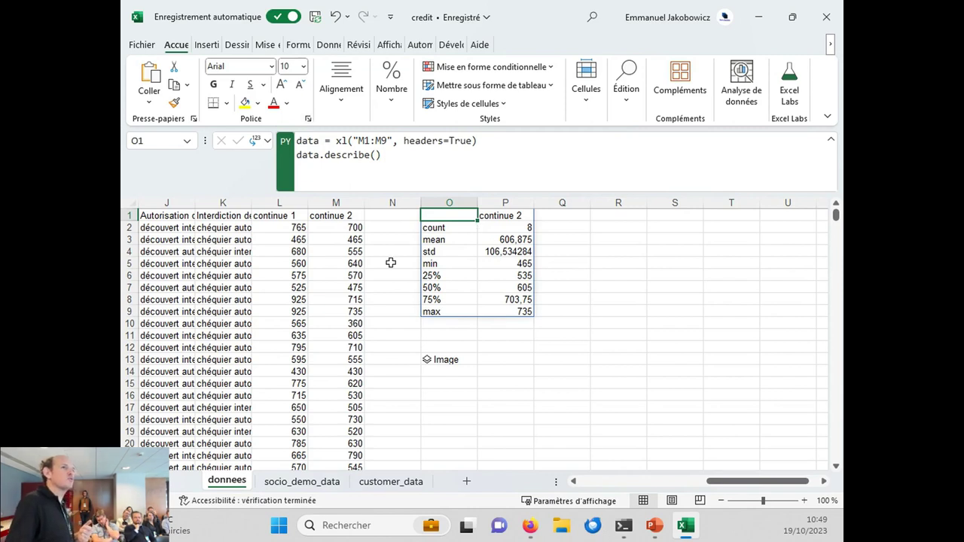
double_click(450, 215)
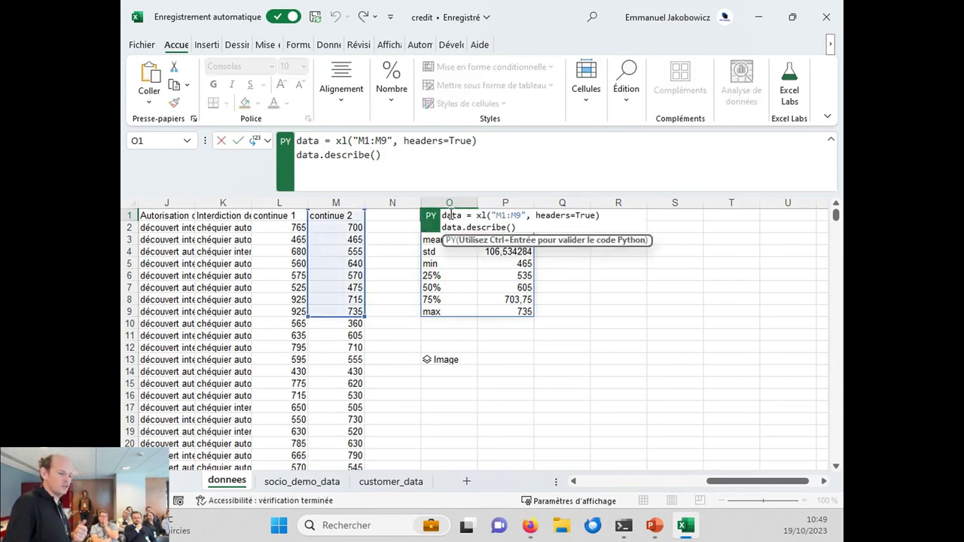
key(ctrl+Return)
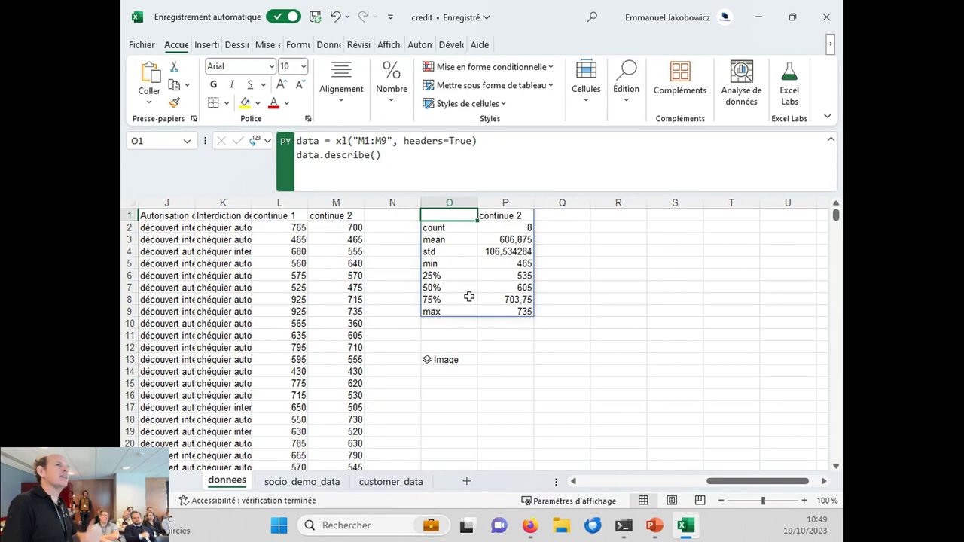
click(398, 288)
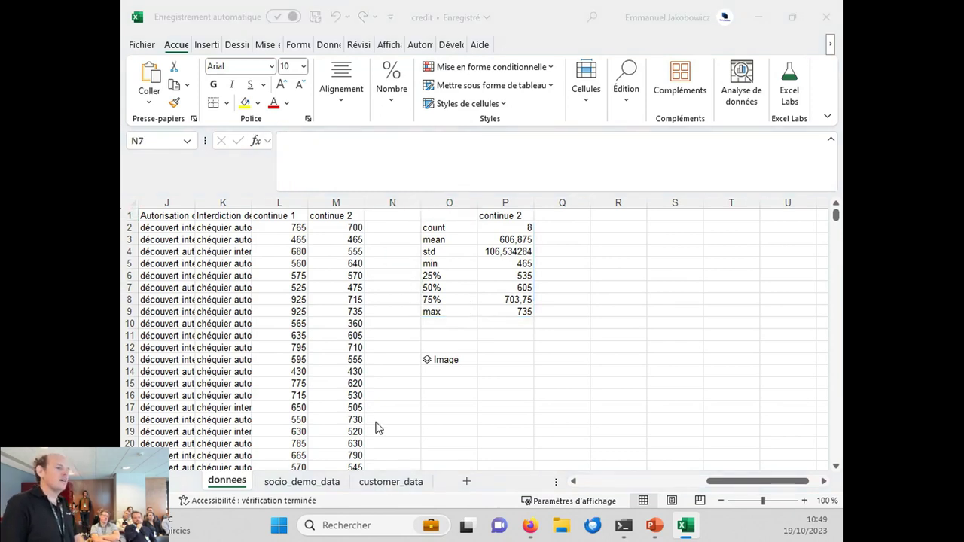
- Switch to the PowerPoint slide show and advance to the DEMO slide
key(alt+Tab)
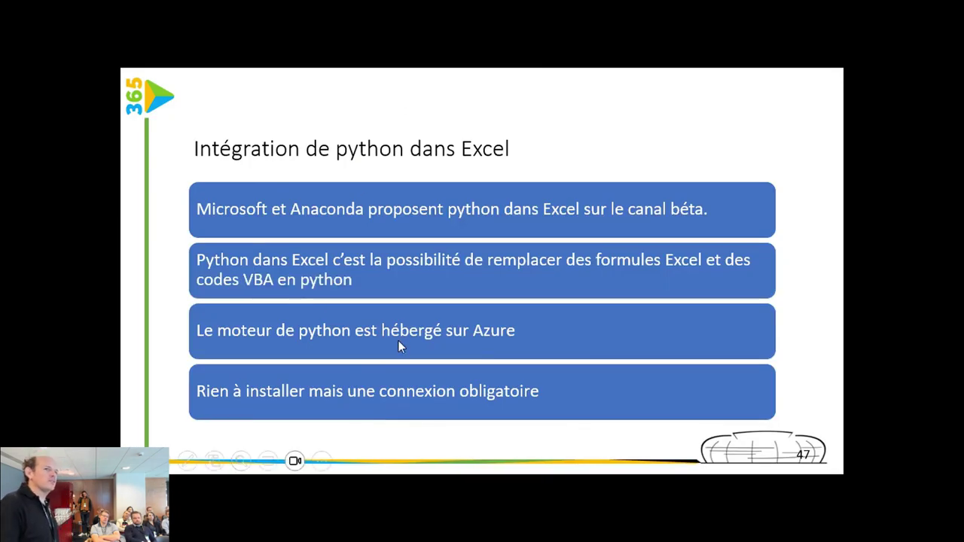
key(Right)
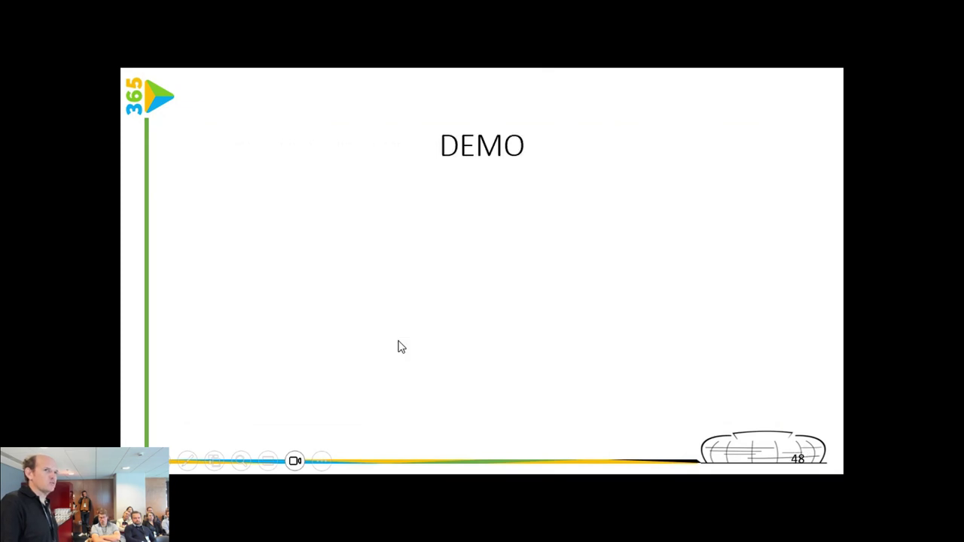